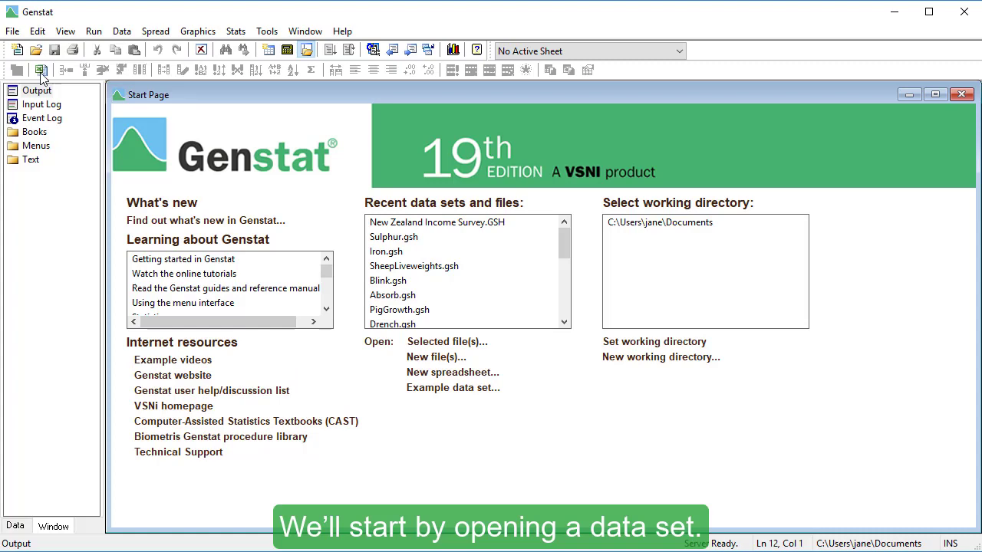
# - Open the 'New Zealand Income Survey' example data set from File > Open Example Data Sets
pyautogui.click(13, 31)
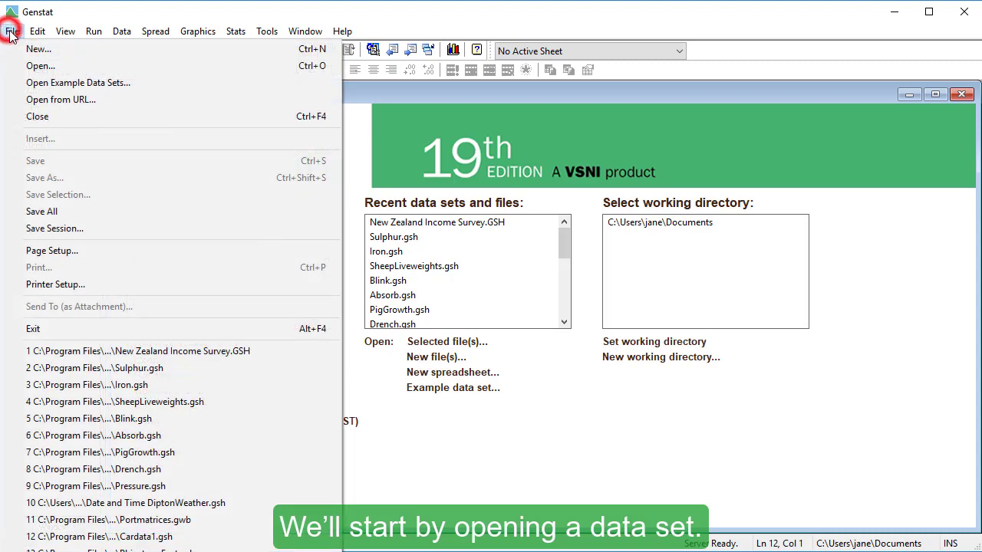
pyautogui.click(28, 84)
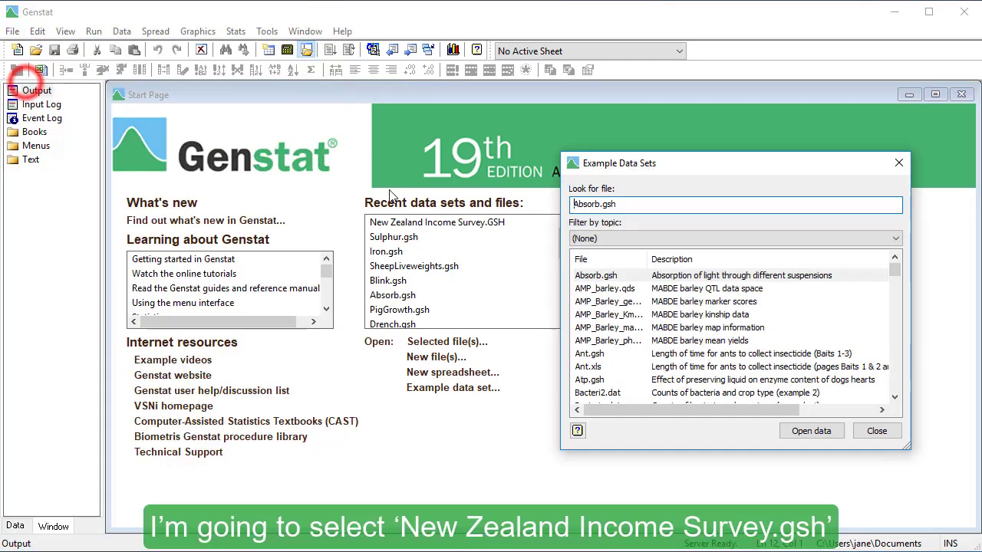
pyautogui.click(597, 204)
pyautogui.press('BackSpace')
pyautogui.press('BackSpace')
pyautogui.press('BackSpace')
pyautogui.press('BackSpace')
pyautogui.press('BackSpace')
pyautogui.press('BackSpace')
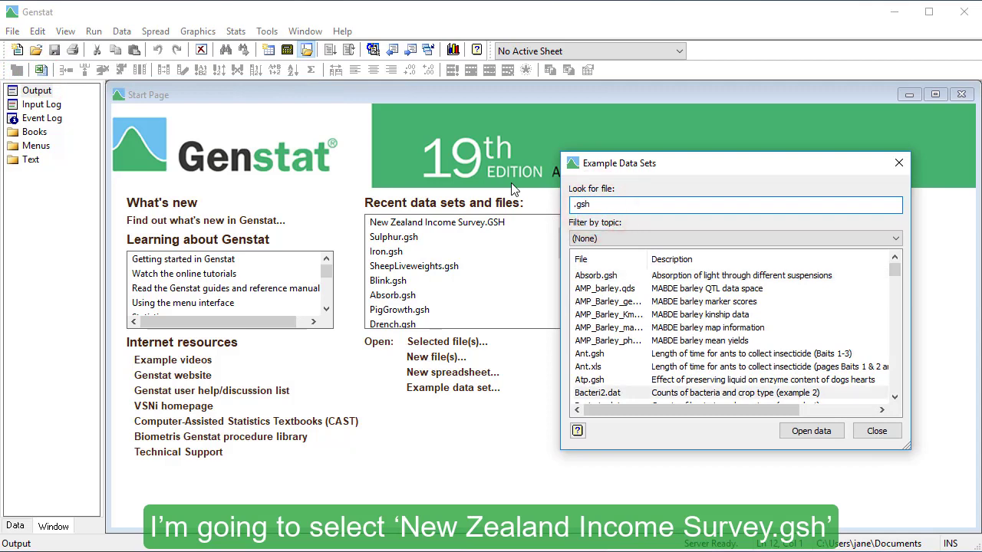
pyautogui.write('new zealand inco')
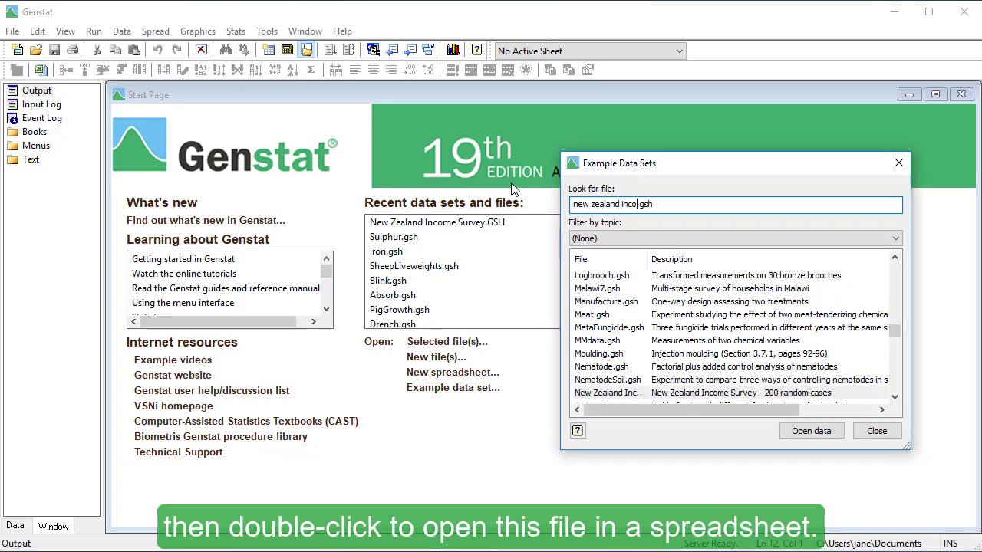
pyautogui.write('me survey')
pyautogui.doubleClick(692, 393)
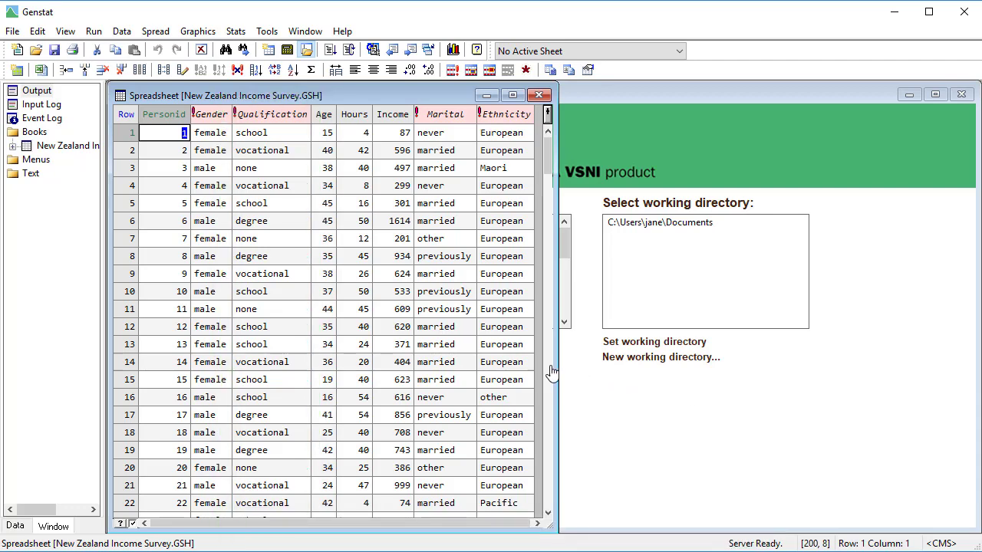
# - Set up Frequency Tables grouped by Ethnicity and Qualification, with margins and frequencies shown in a spreadsheet
pyautogui.click(244, 36)
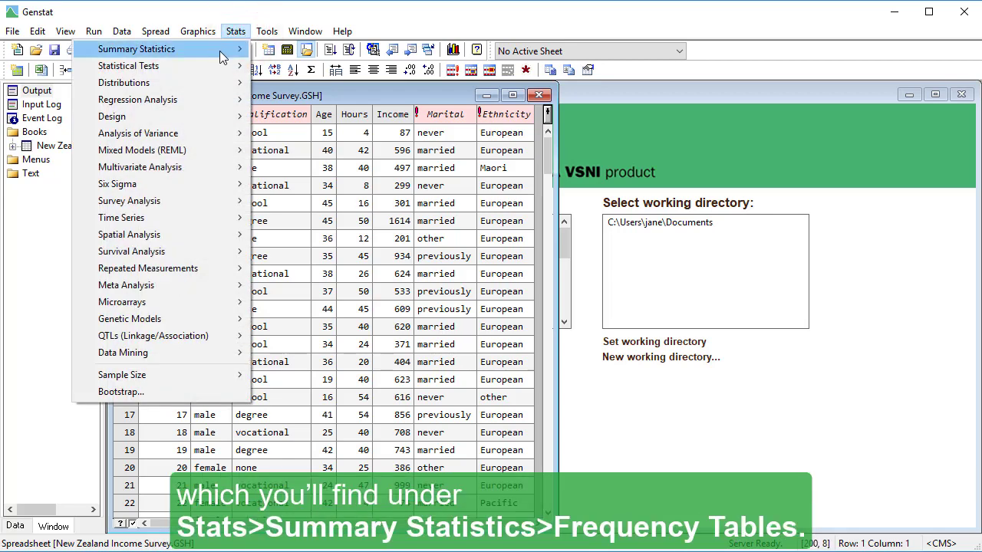
pyautogui.moveTo(219, 51)
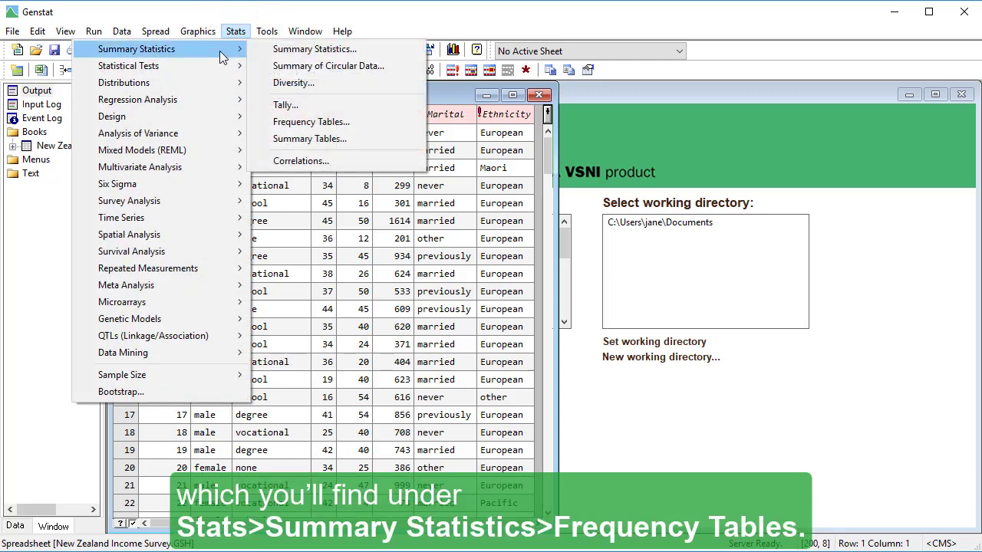
pyautogui.click(265, 125)
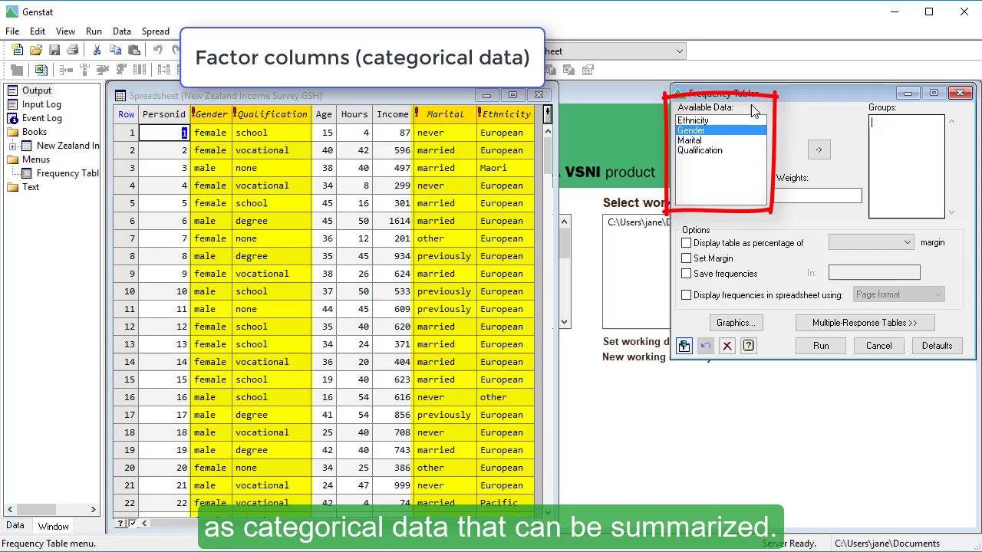
pyautogui.click(721, 121)
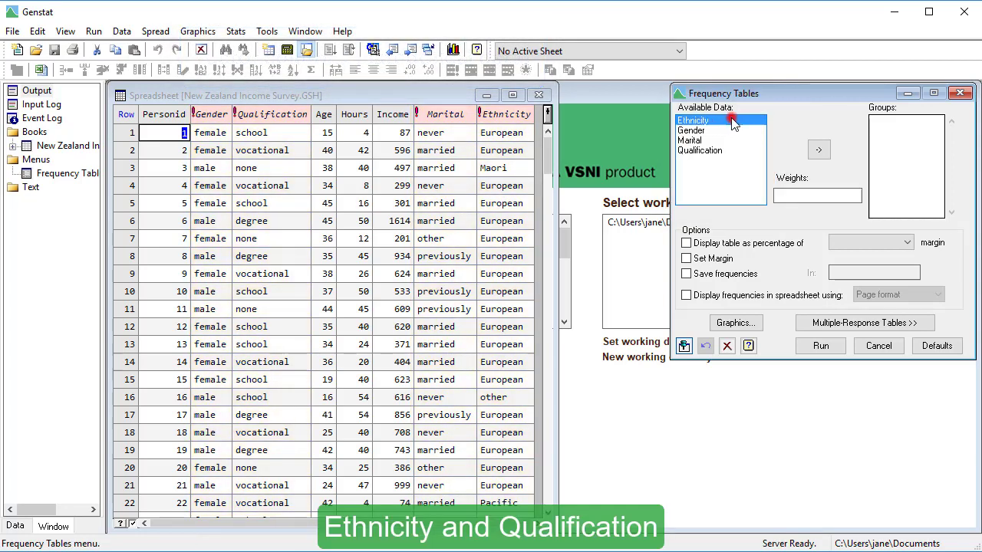
pyautogui.keyDown('ctrl'); pyautogui.click(712, 151); pyautogui.keyUp('ctrl')
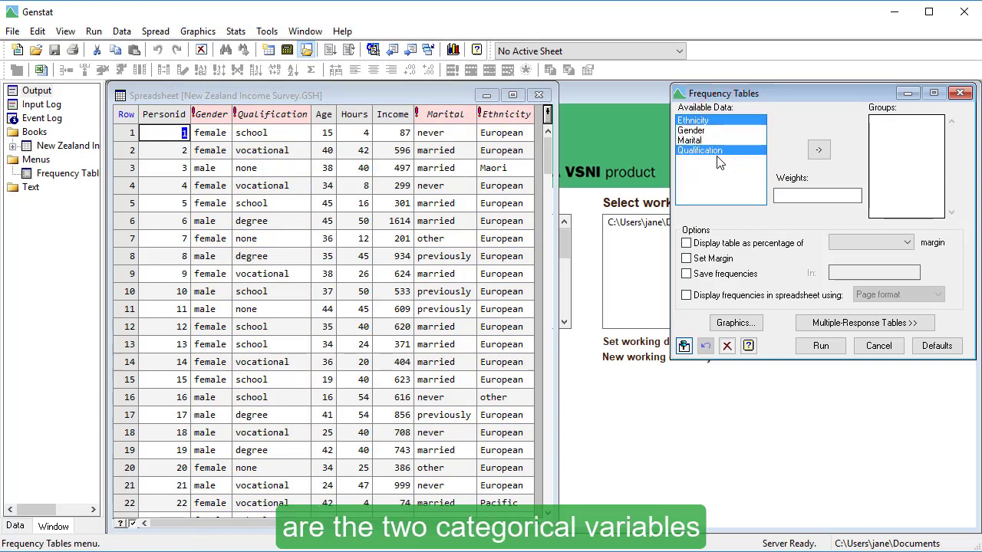
pyautogui.click(815, 150)
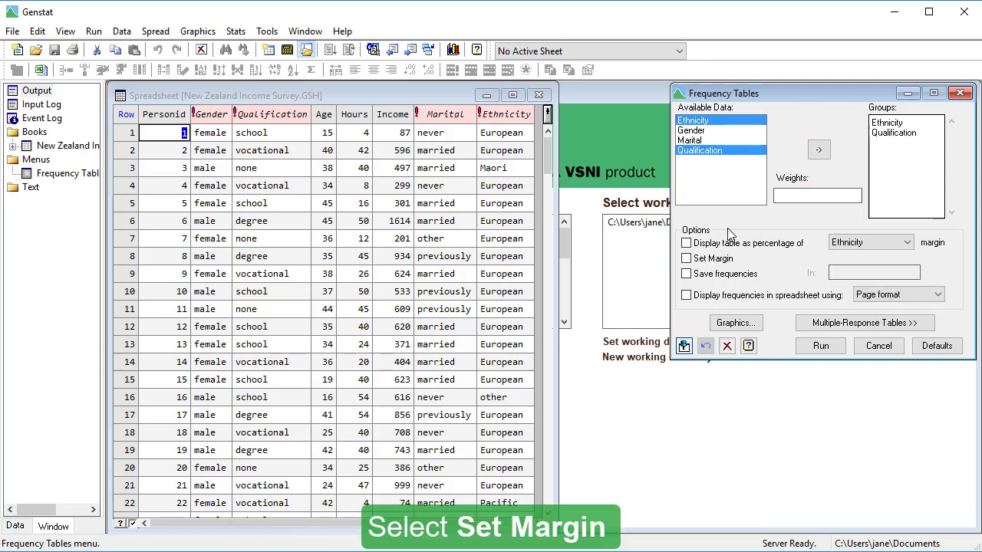
pyautogui.click(685, 260)
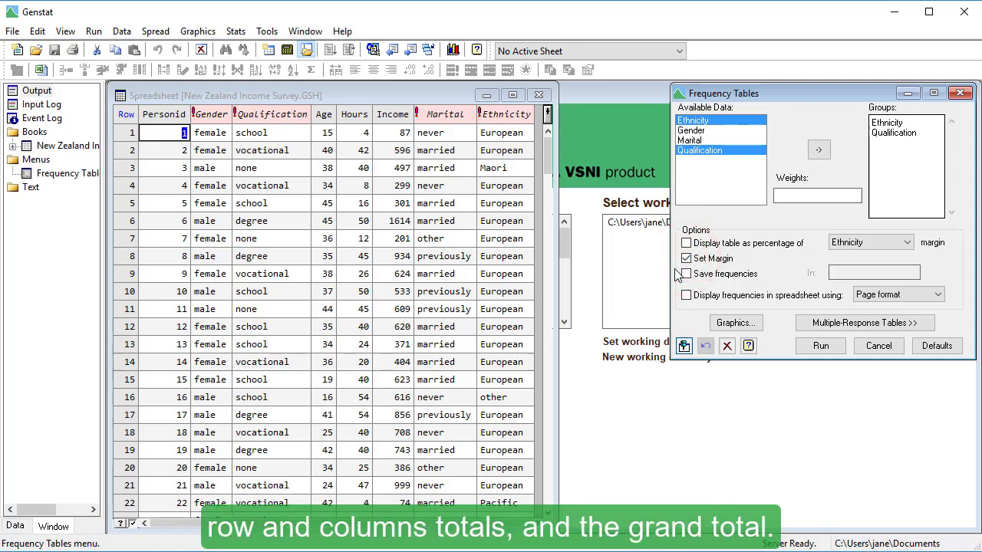
pyautogui.click(686, 296)
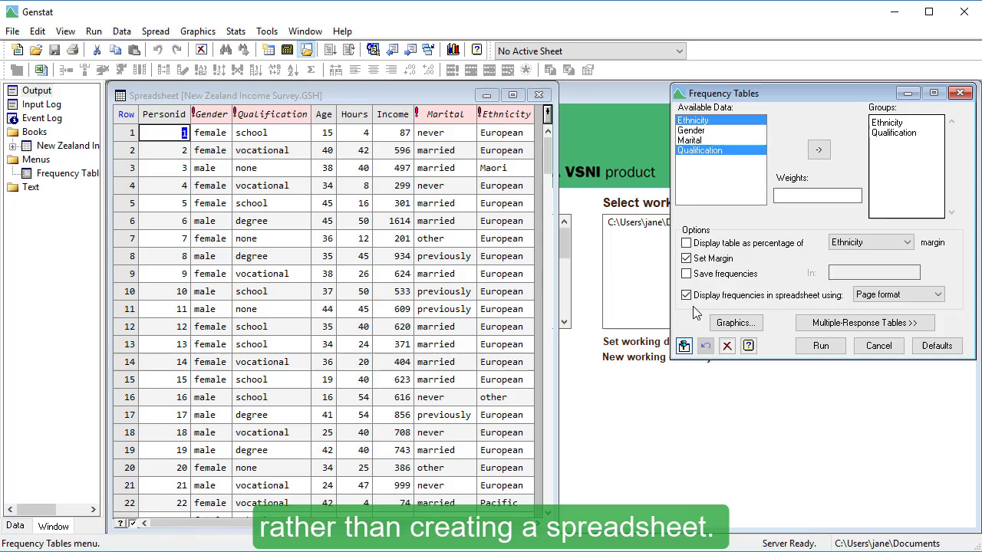
# - Run the Ethnicity-by-Qualification count table, with margins 39, 66, 67, 28 totalling 200
pyautogui.click(820, 346)
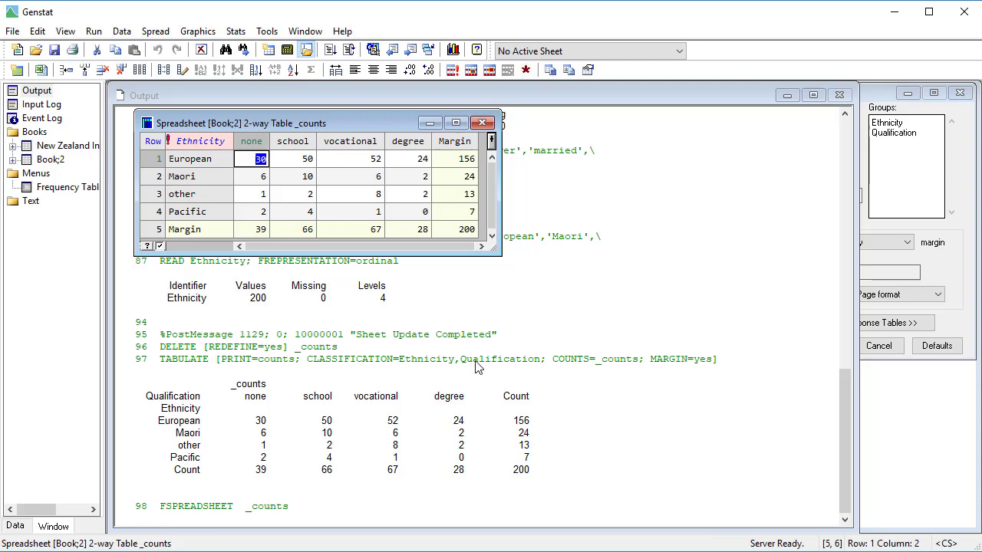
# - Rerun the frequency table as percentages of the Ethnicity margin in a new spreadsheet
pyautogui.doubleClick(88, 192)
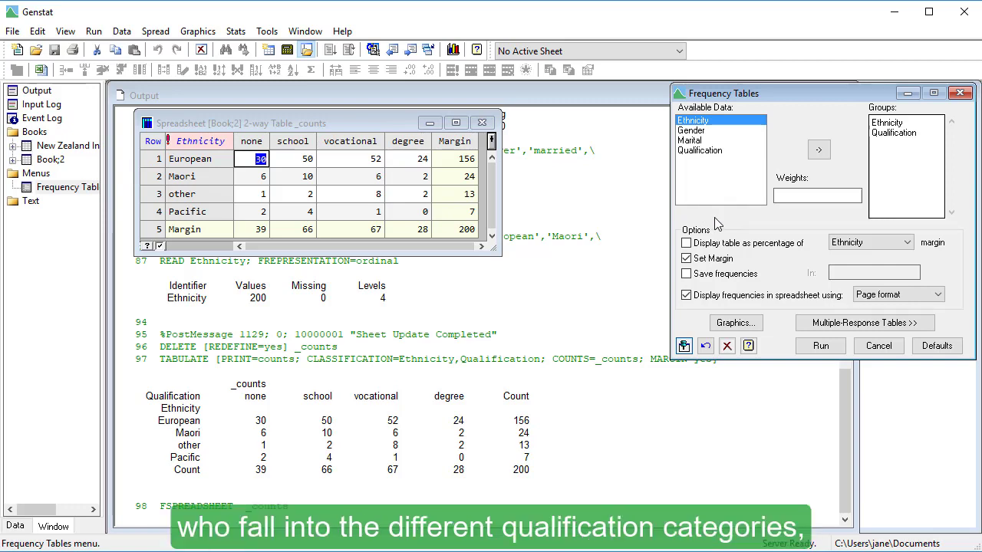
pyautogui.click(687, 244)
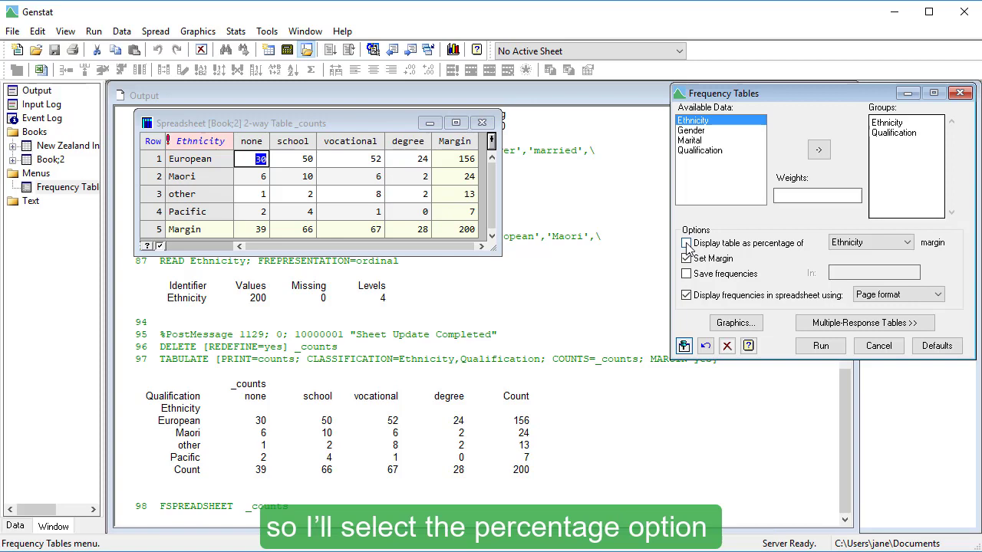
pyautogui.click(892, 243)
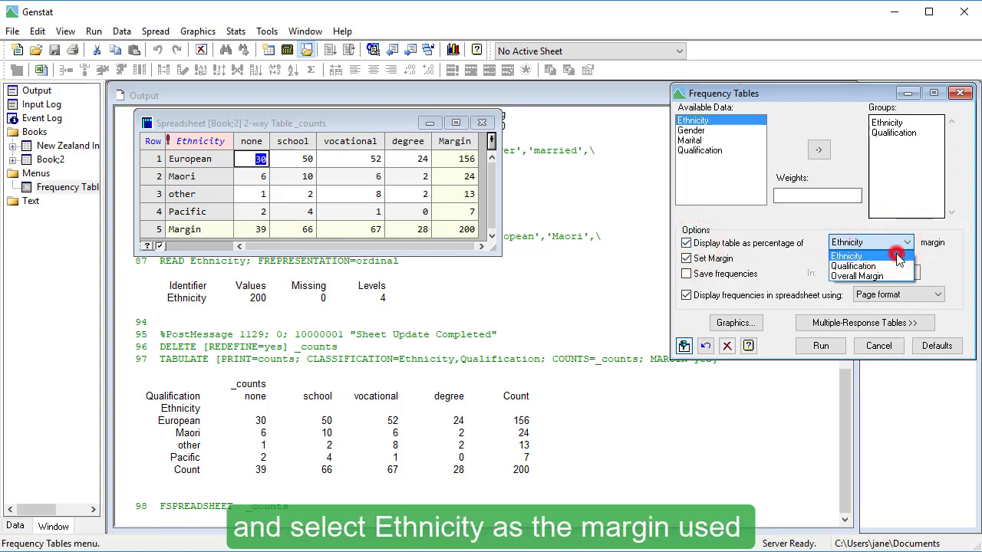
pyautogui.click(897, 256)
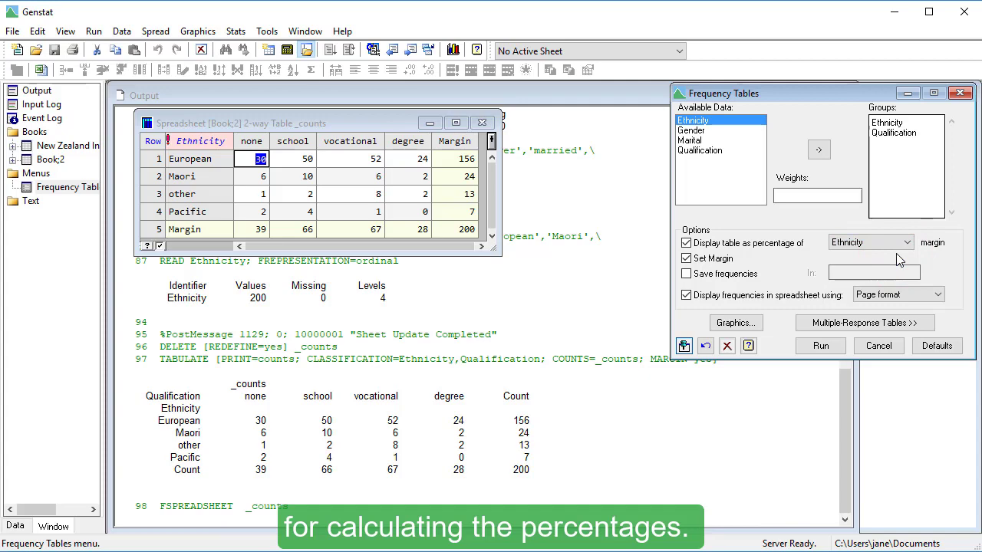
pyautogui.click(822, 346)
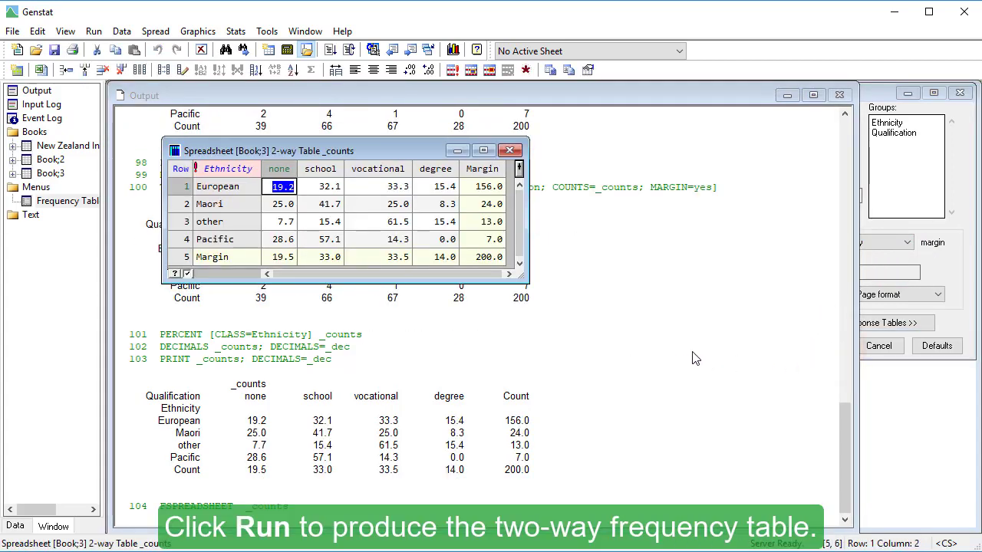
# - Move the percentage table's spreadsheet window up and left, away from the output
pyautogui.moveTo(353, 151)
pyautogui.mouseDown()
pyautogui.moveTo(308, 130)
pyautogui.moveTo(305, 119)
pyautogui.mouseUp()
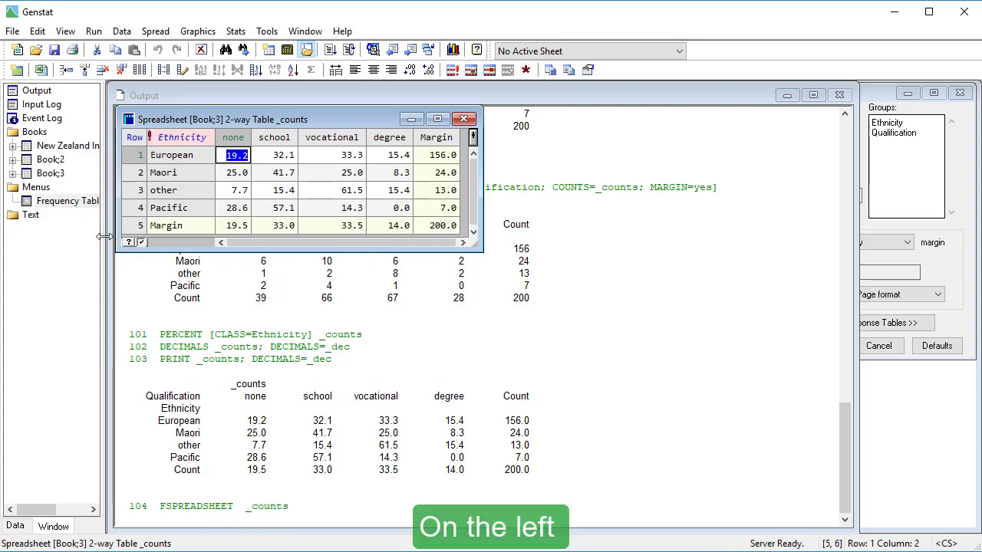
# - Bring up the table's plot settings from Frequency Tables, keeping Counts as the table to plot
pyautogui.doubleClick(80, 206)
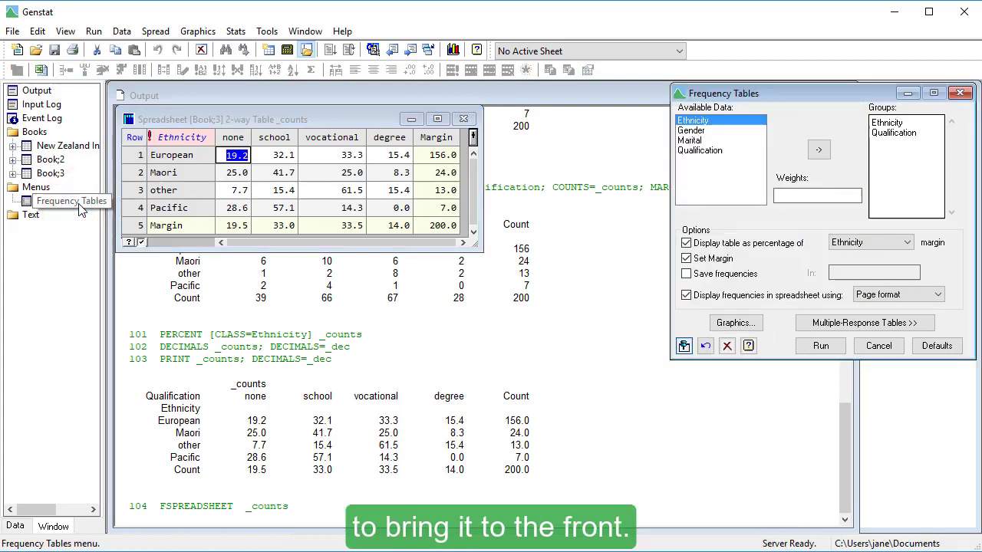
pyautogui.click(723, 322)
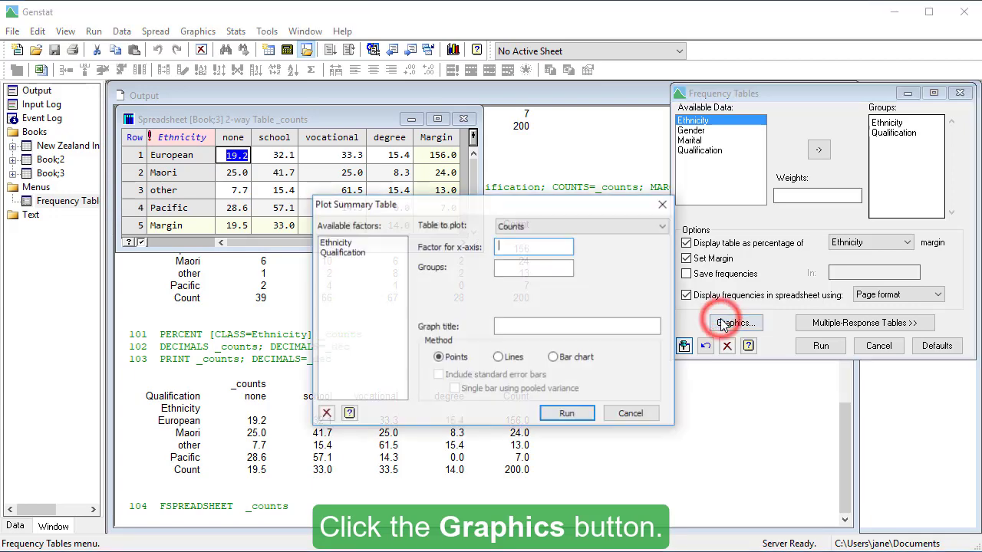
pyautogui.moveTo(468, 206); pyautogui.dragTo(278, 283)
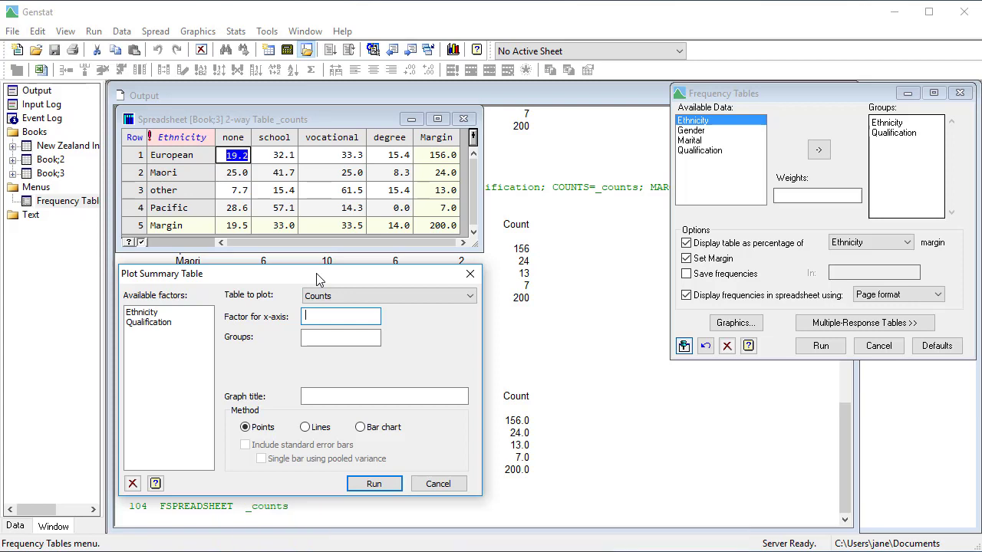
pyautogui.click(350, 298)
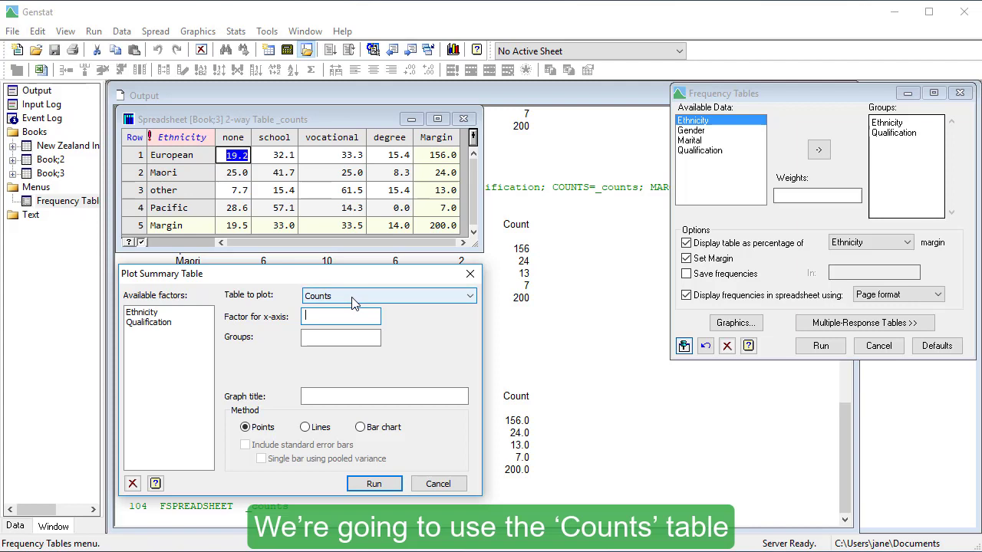
pyautogui.click(352, 298)
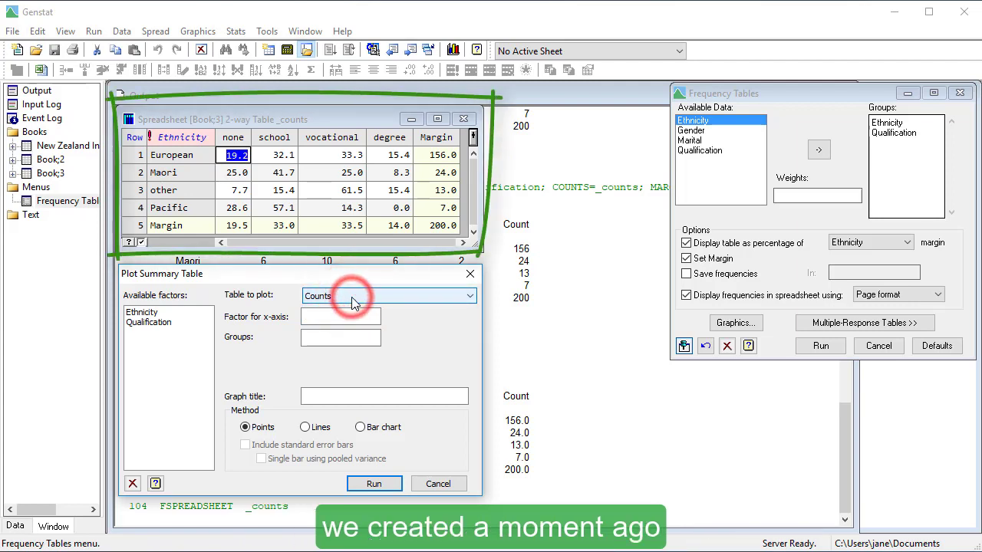
# - Plot Qualification on the x-axis, grouped by Ethnicity, as a bar chart titled 'Qualification by Ethnicity'
pyautogui.doubleClick(167, 325)
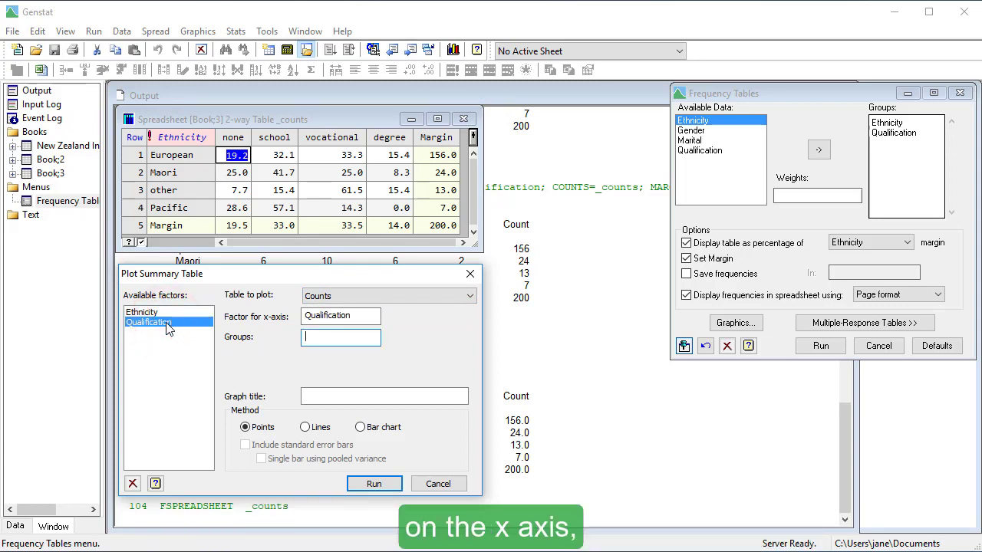
pyautogui.click(169, 314)
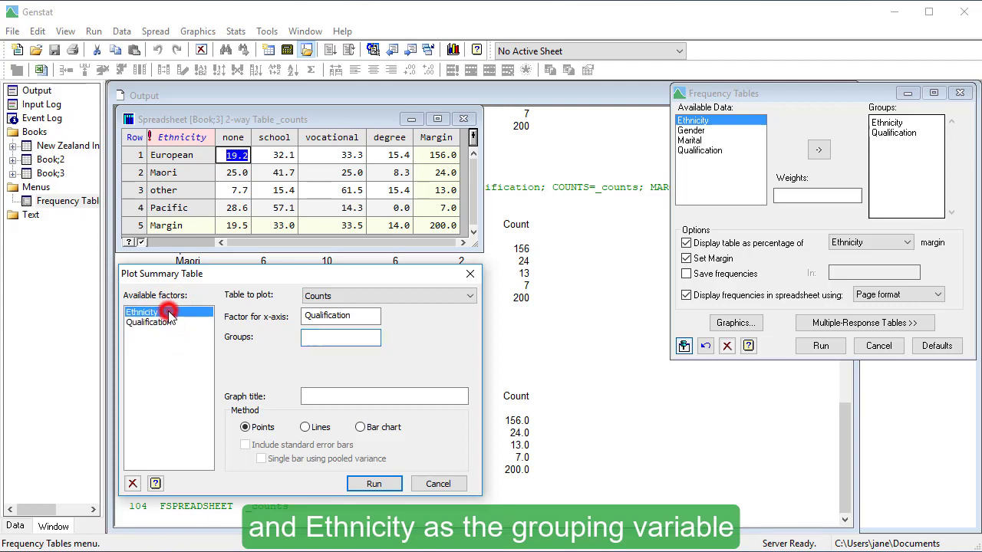
pyautogui.doubleClick(169, 314)
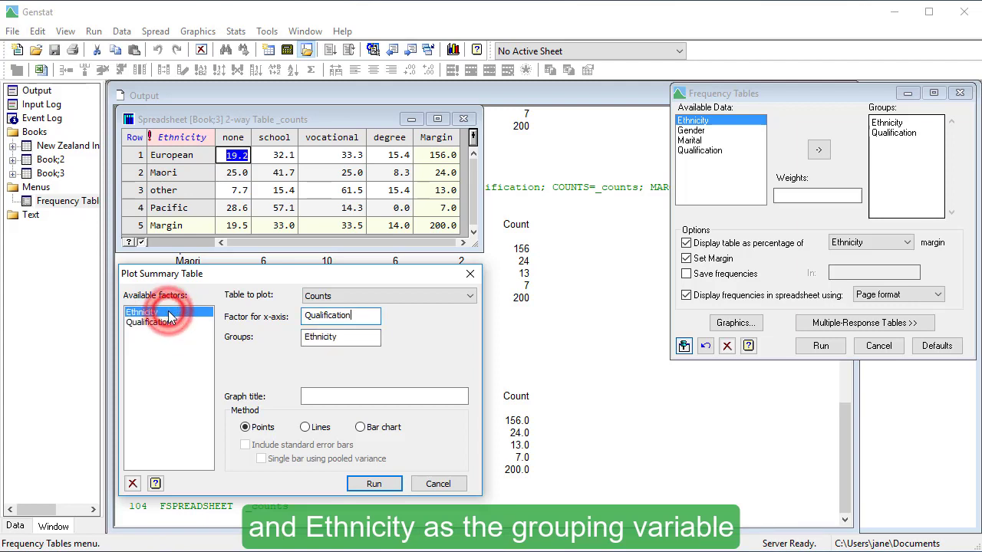
pyautogui.click(316, 398)
pyautogui.write('Quali')
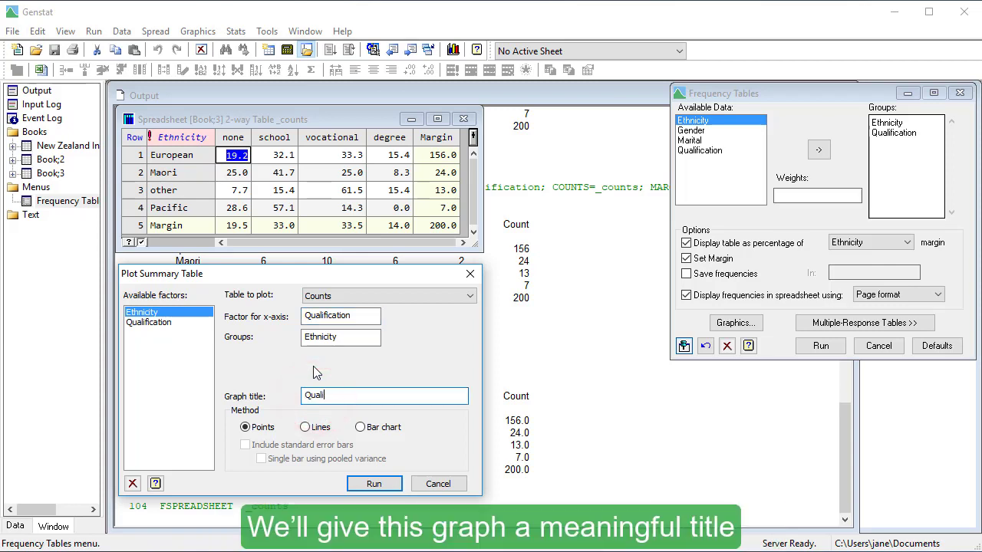
pyautogui.write('fication by E')
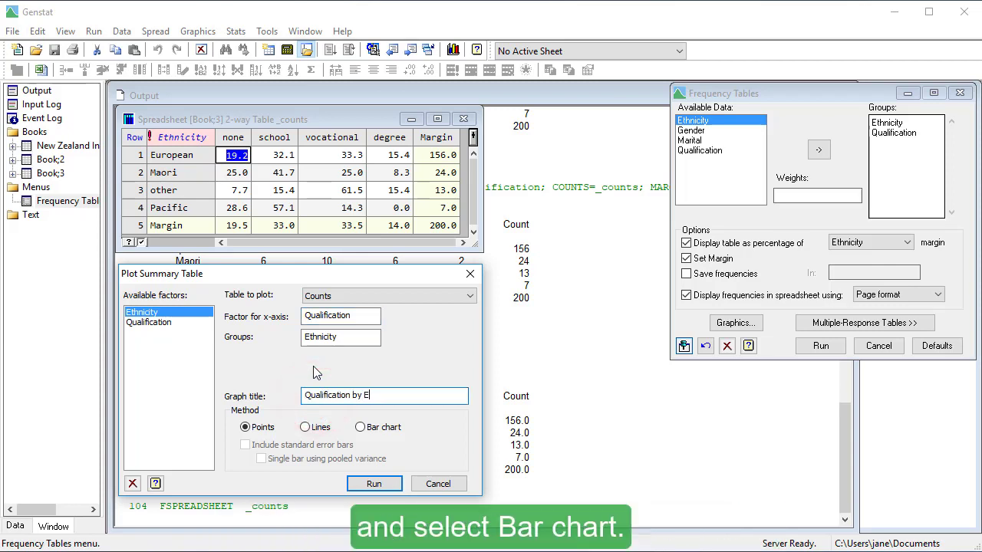
pyautogui.write('thnicity')
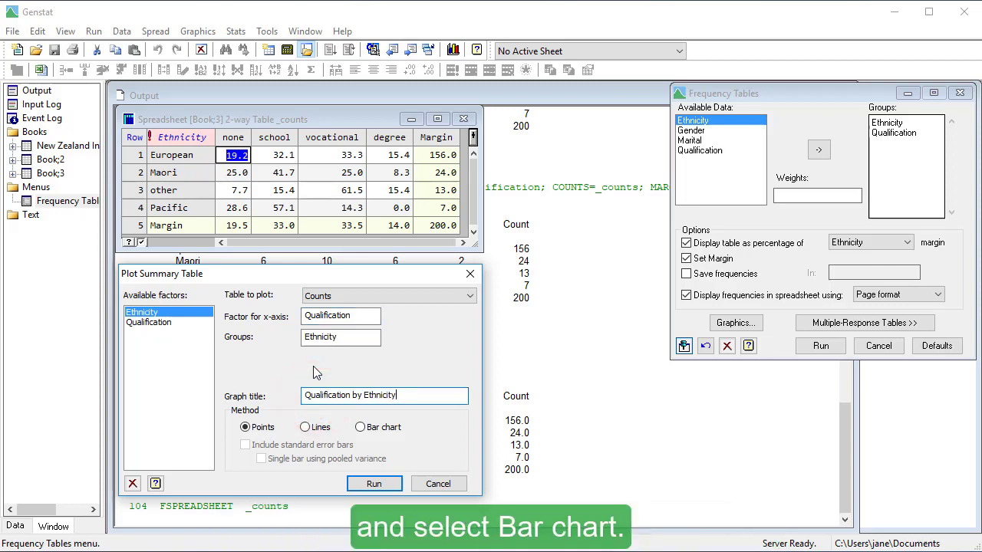
pyautogui.click(360, 427)
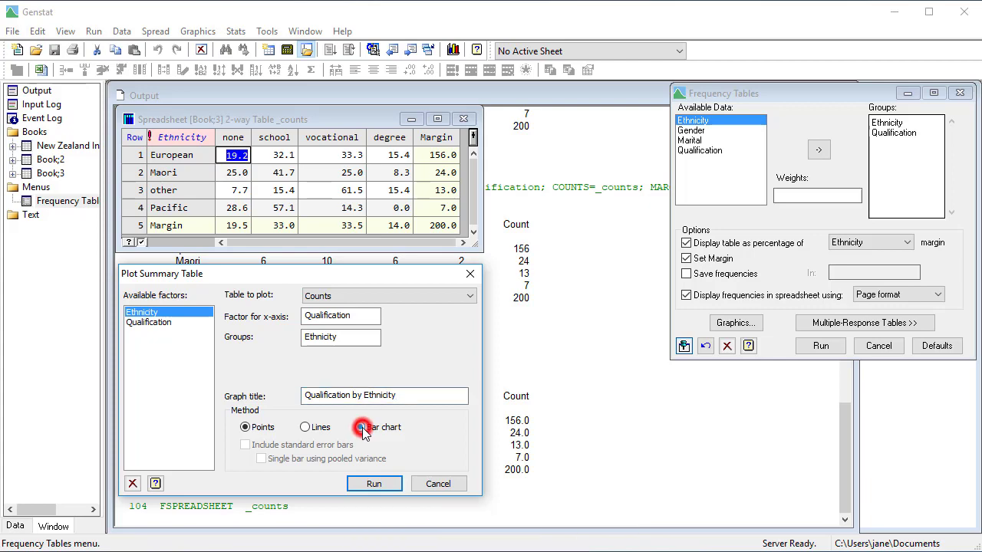
# - Draw the bar chart and open it in the Graphics Editor via Edit > Edit Graph
pyautogui.click(388, 484)
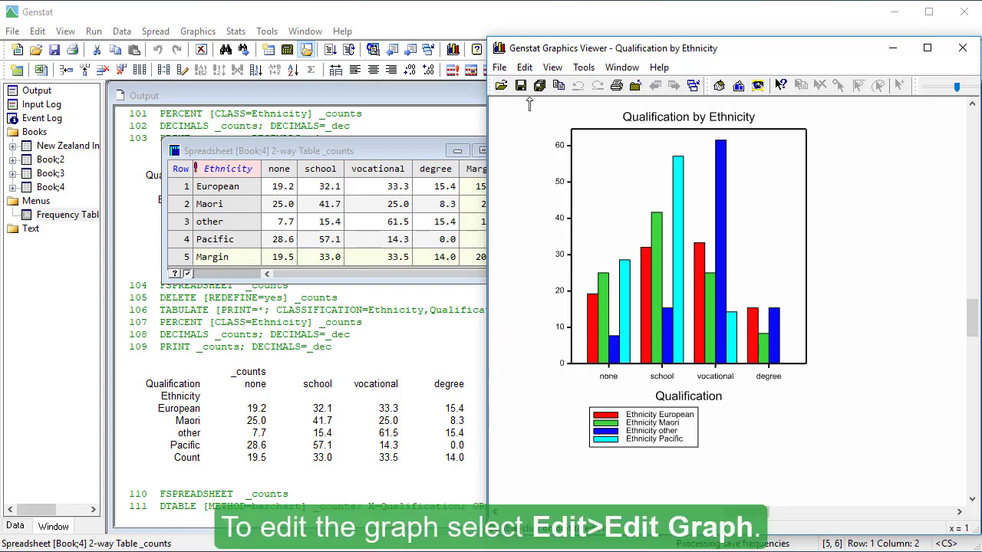
pyautogui.click(537, 69)
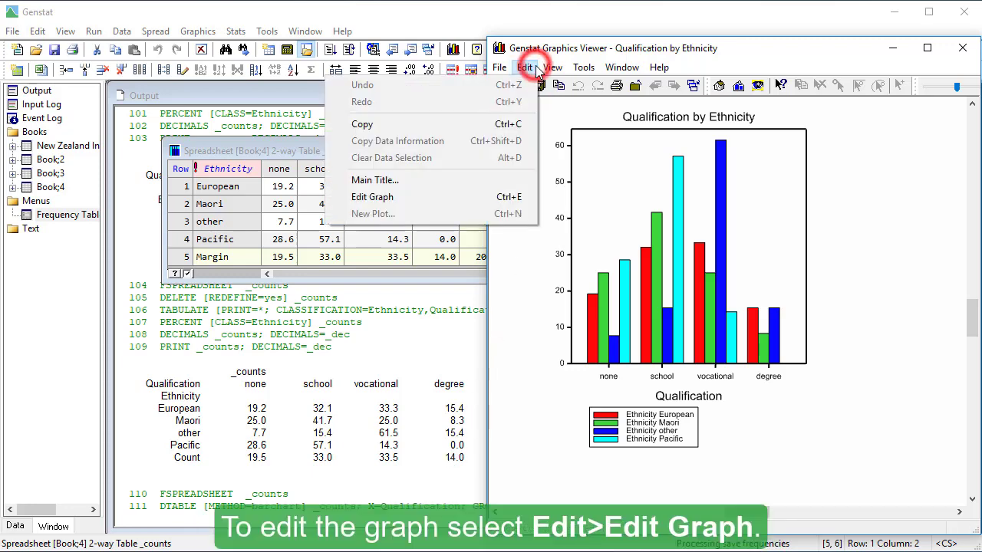
pyautogui.click(474, 198)
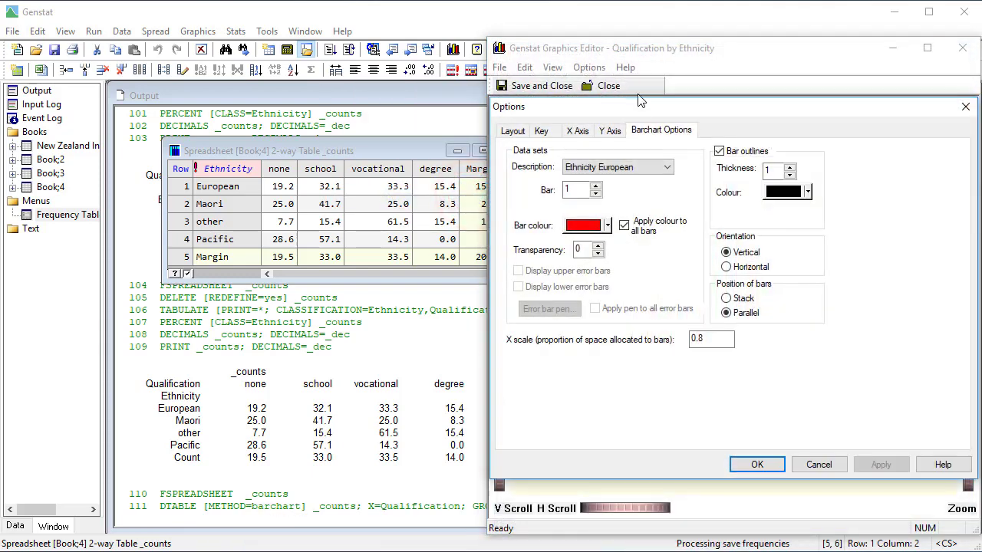
# - Title the Y axis 'Percentage for each group' and the X axis 'Qualification Type', then apply
pyautogui.moveTo(641, 100); pyautogui.dragTo(157, 104)
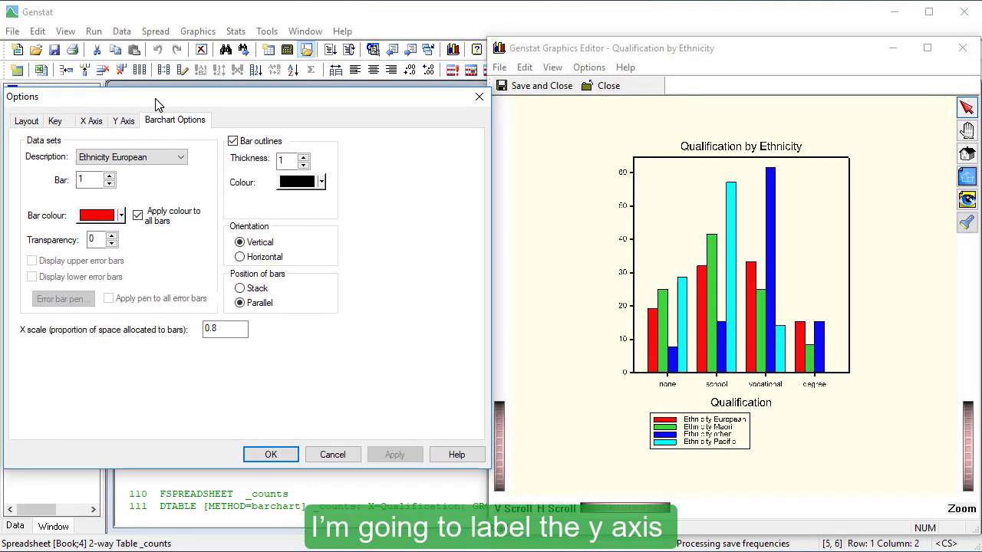
pyautogui.click(123, 120)
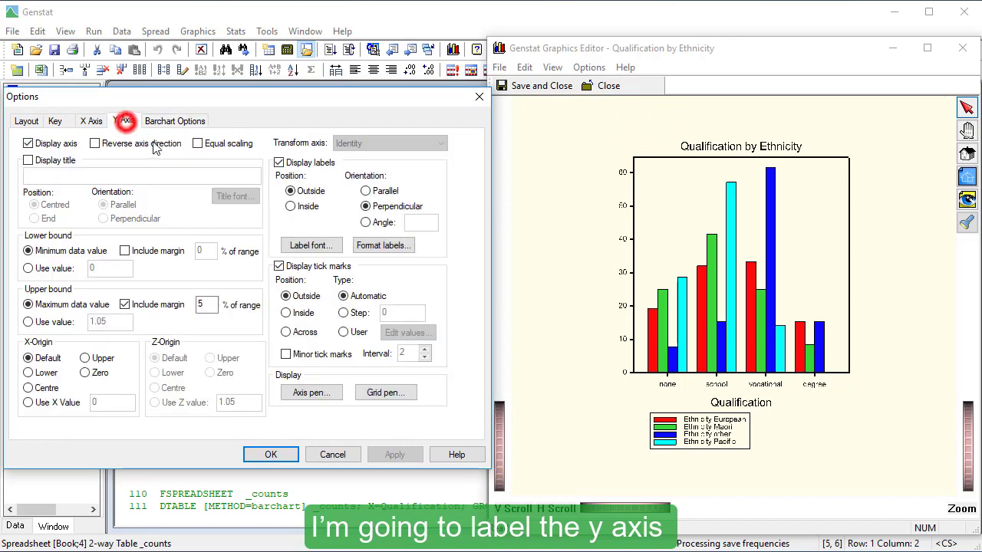
pyautogui.click(29, 161)
pyautogui.write('Per')
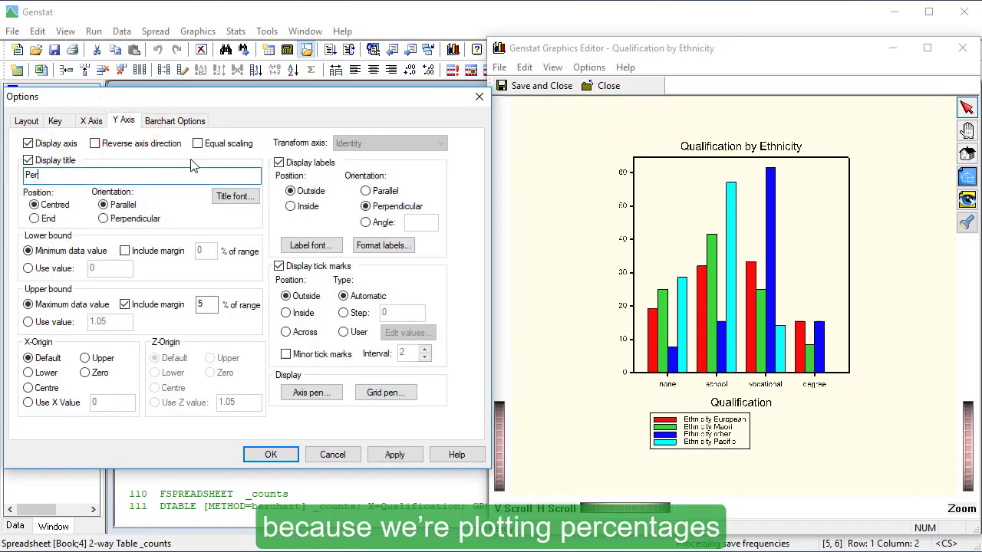
pyautogui.write('centage for each group')
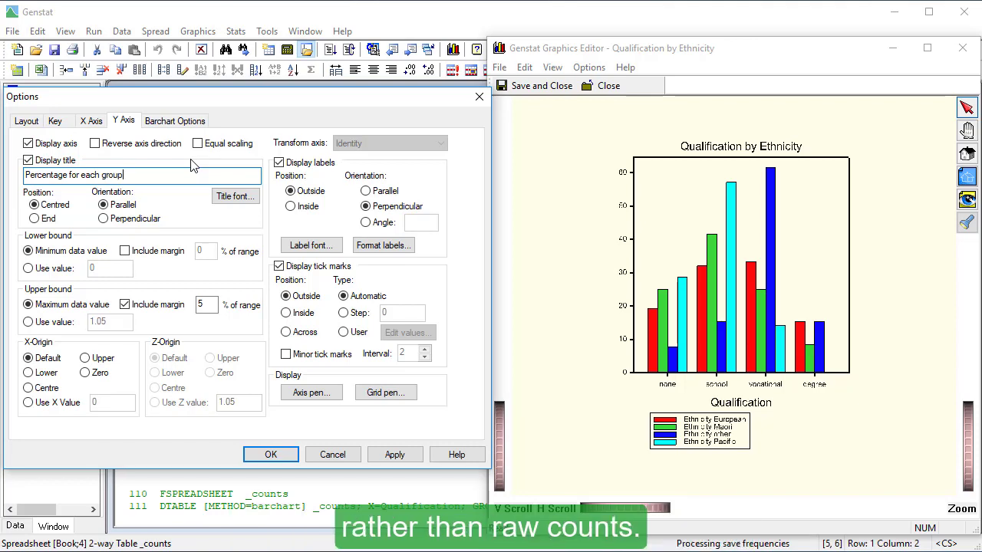
pyautogui.click(95, 121)
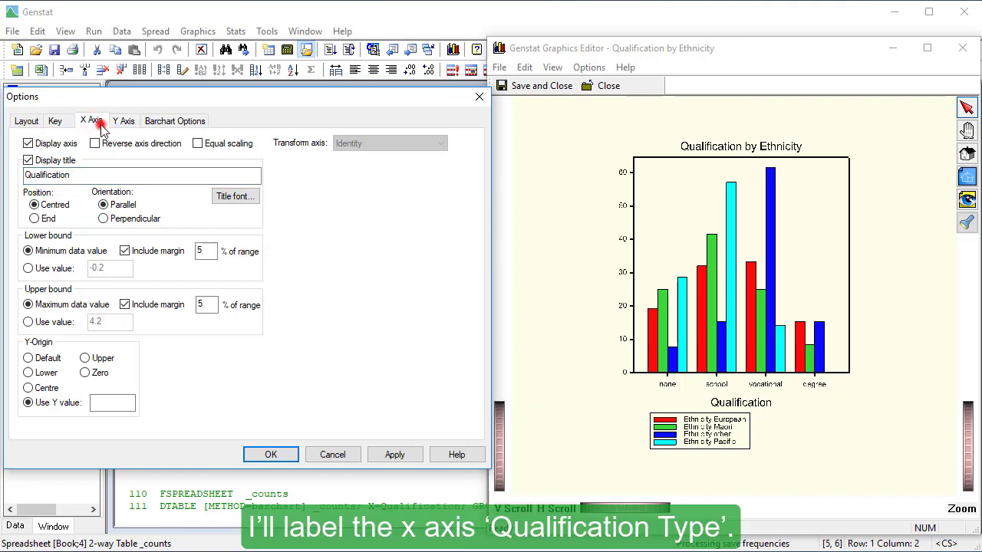
pyautogui.click(98, 172)
pyautogui.write('Type')
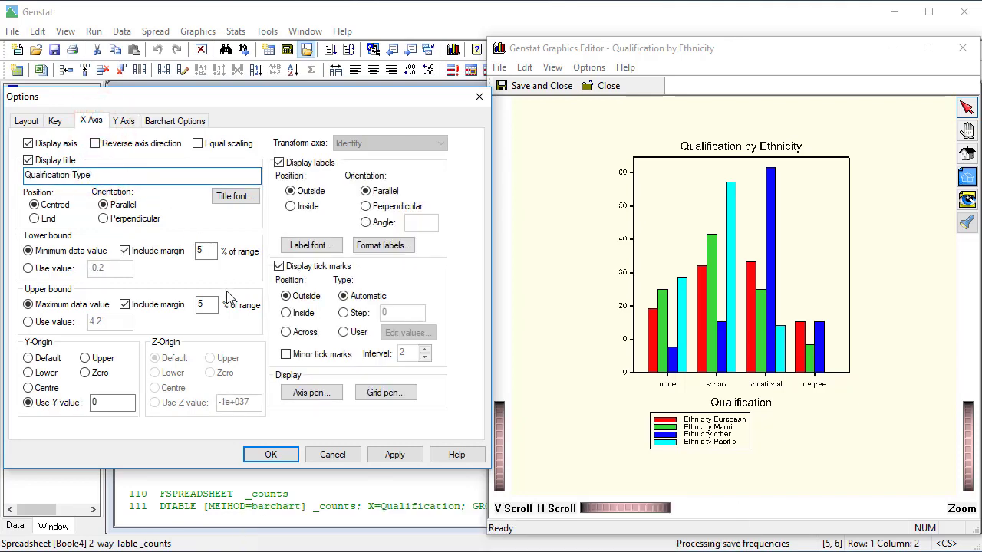
pyautogui.click(377, 458)
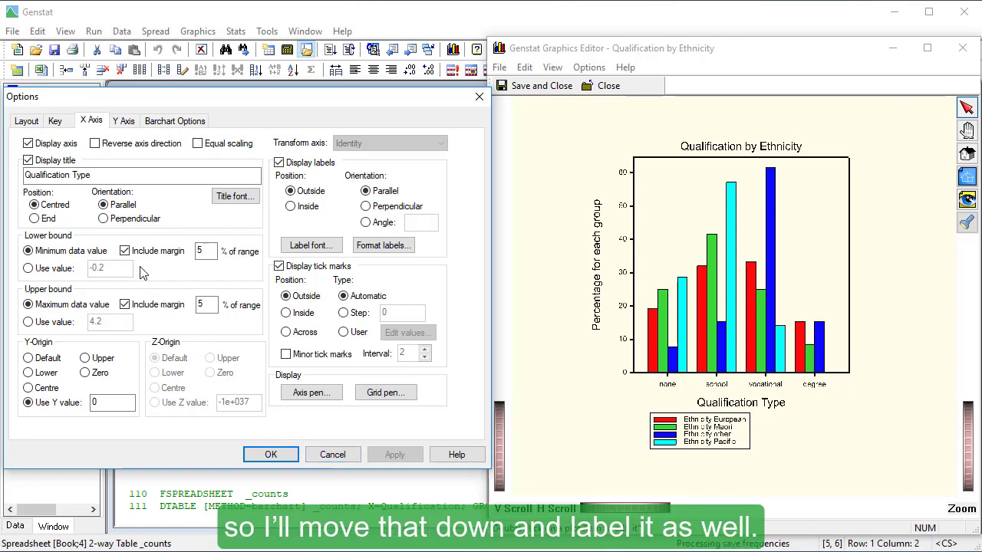
# - Give the key the title 'Ethnic Group' and lower it to Y position 0.2, then confirm
pyautogui.click(59, 121)
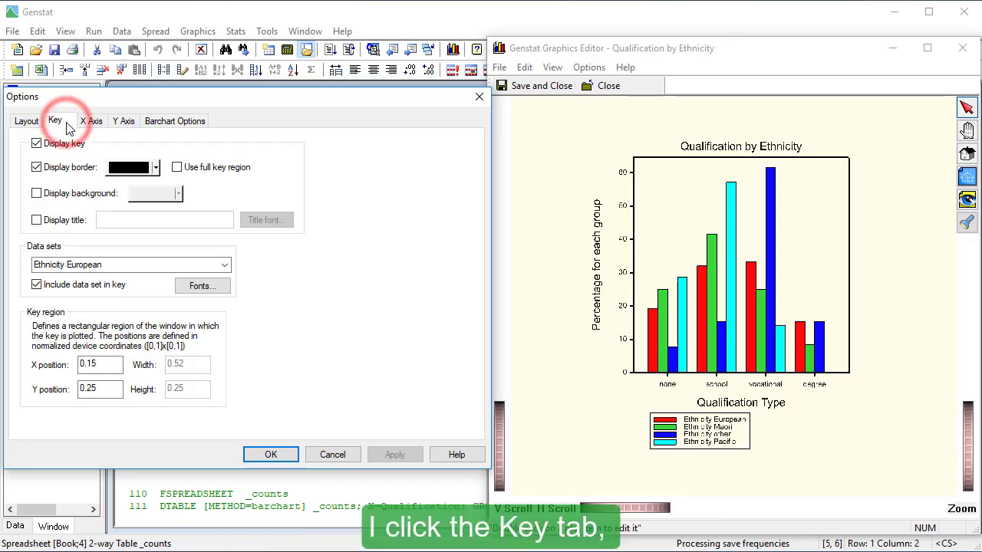
pyautogui.click(37, 220)
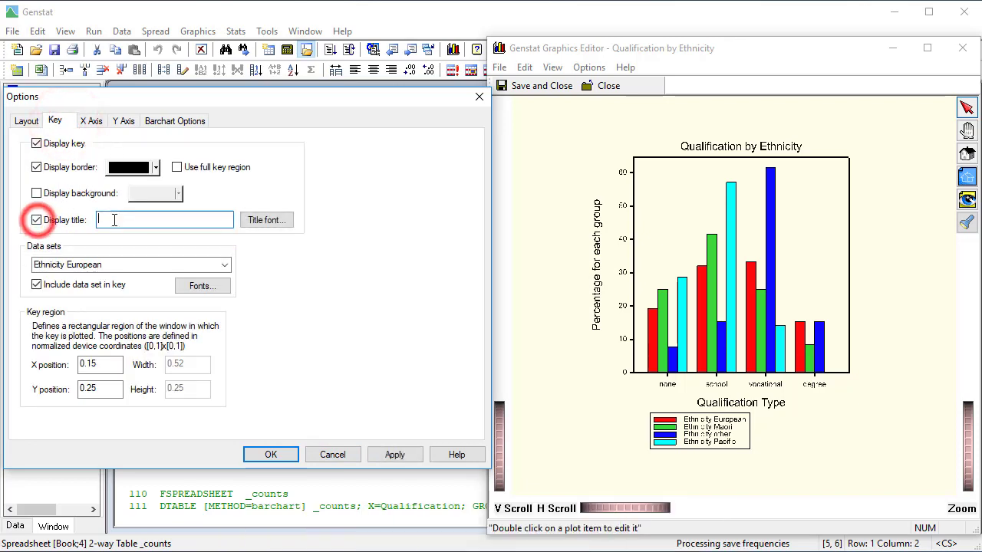
pyautogui.write('Ethnic Group')
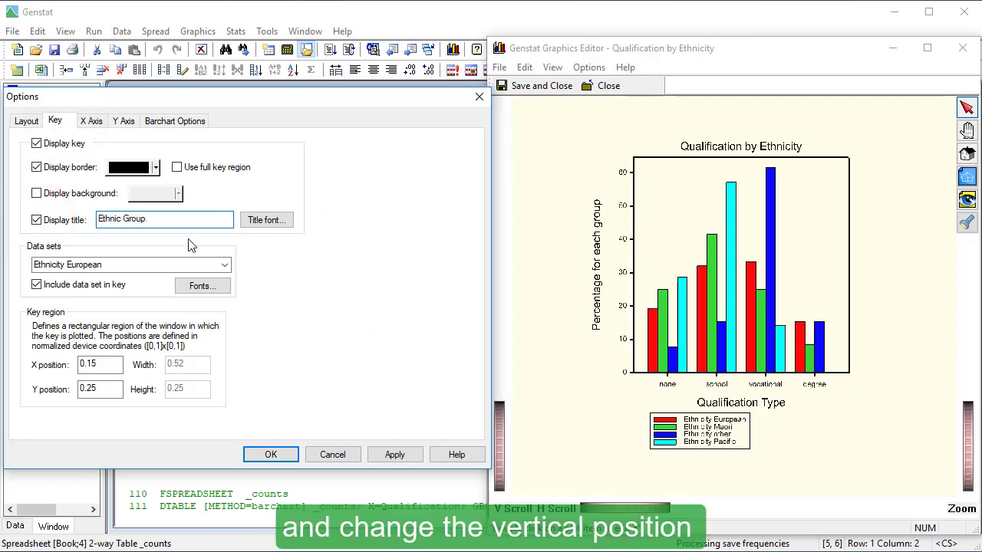
pyautogui.click(103, 394)
pyautogui.press('BackSpace')
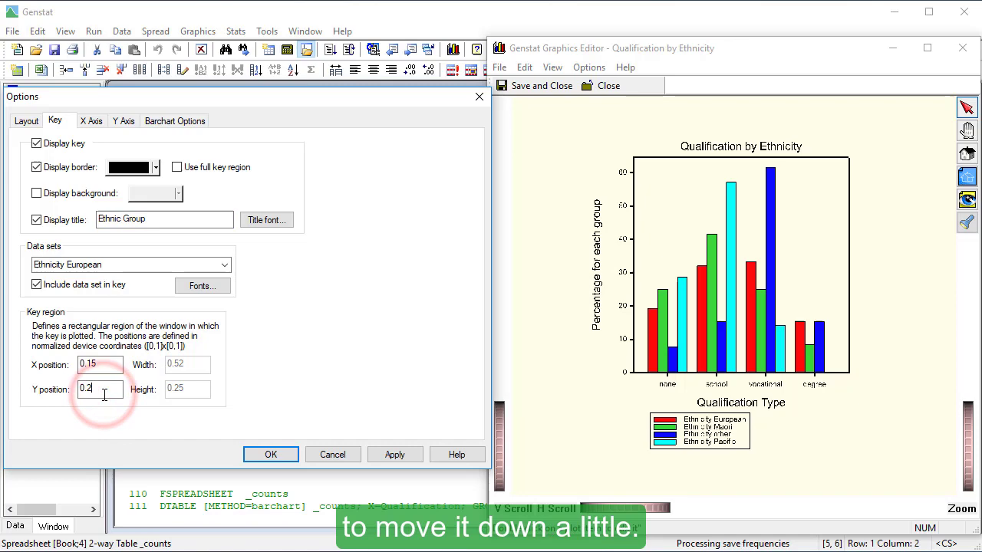
pyautogui.click(381, 459)
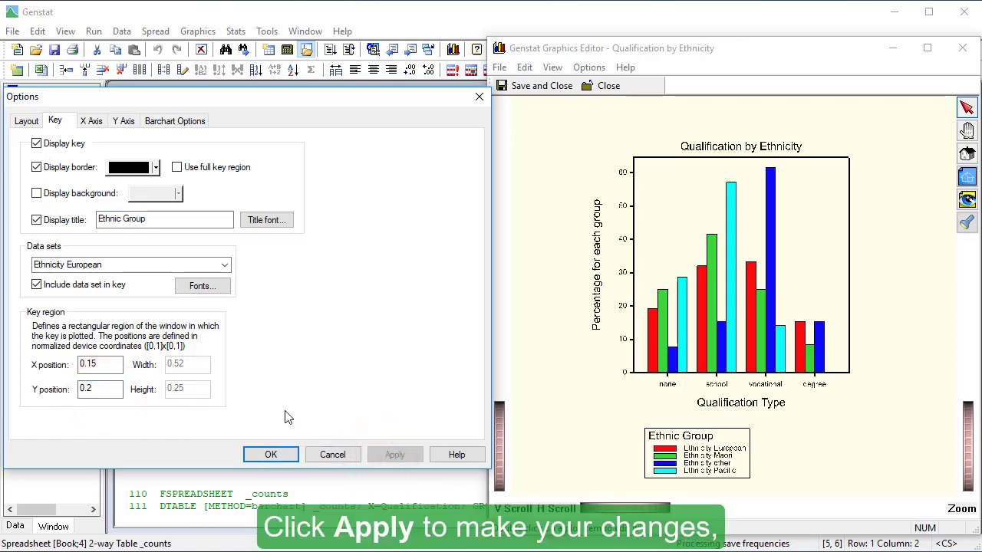
pyautogui.click(278, 454)
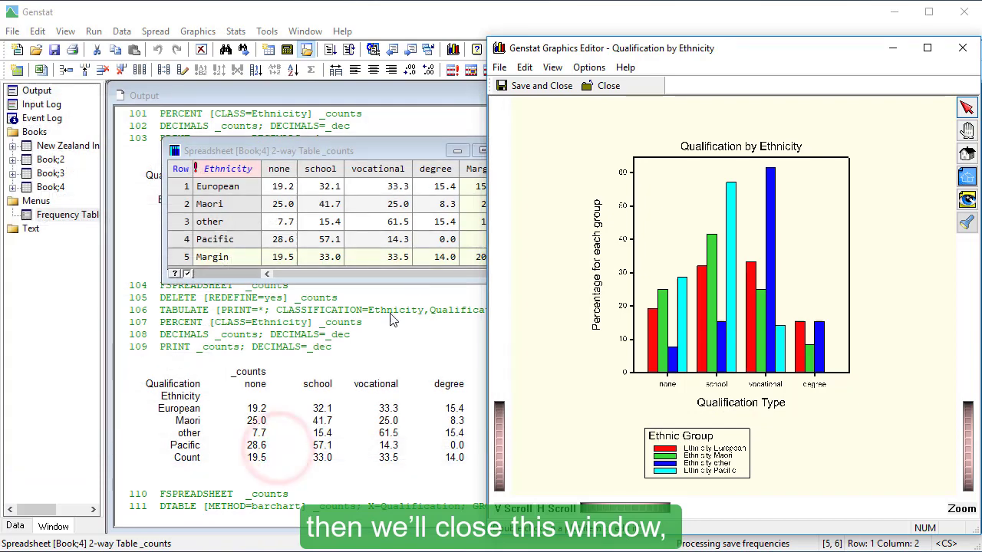
# - Save and close the edited chart, then bring the percentage table spreadsheet to the front
pyautogui.click(512, 85)
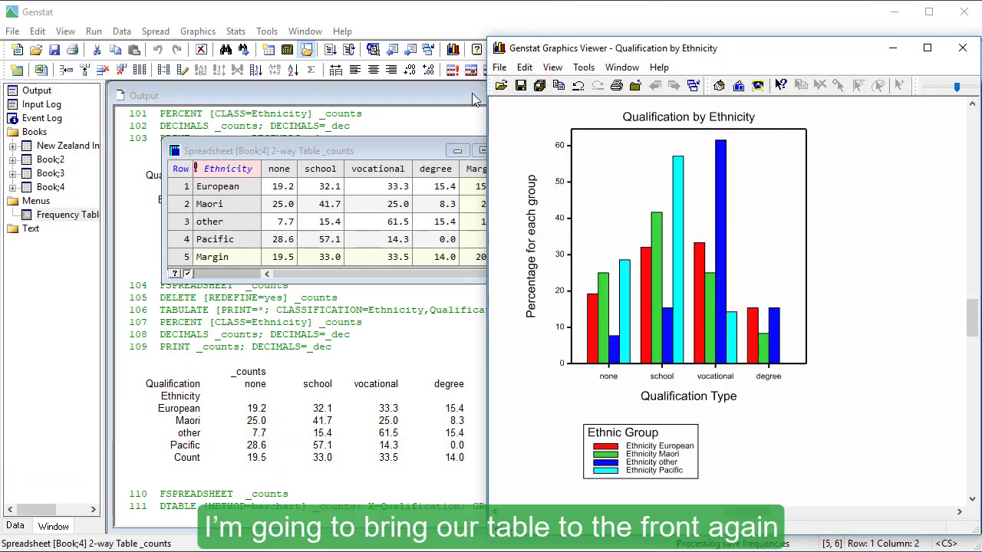
pyautogui.moveTo(332, 150); pyautogui.dragTo(283, 116)
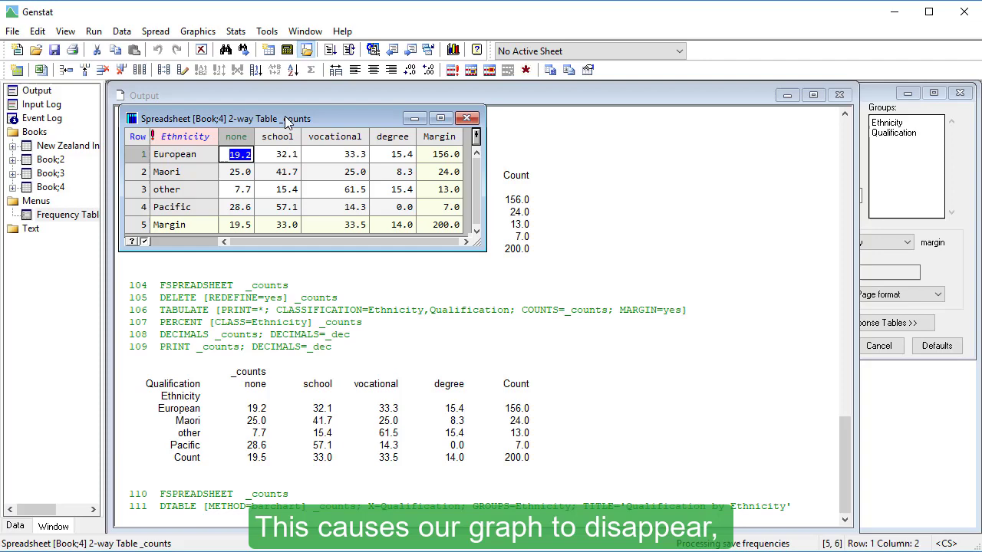
# - Reopen the Graphics Viewer to show the chart again from the Graphics toolbar button
pyautogui.click(454, 52)
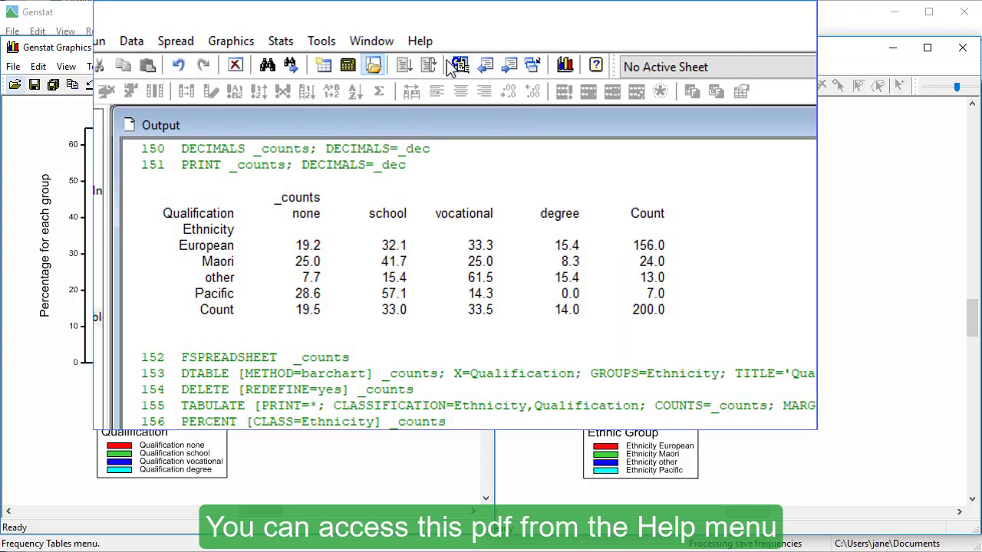
# - Show the Help menu's Genstat Guides list, with the Graphics Guide entry in view
pyautogui.click(432, 43)
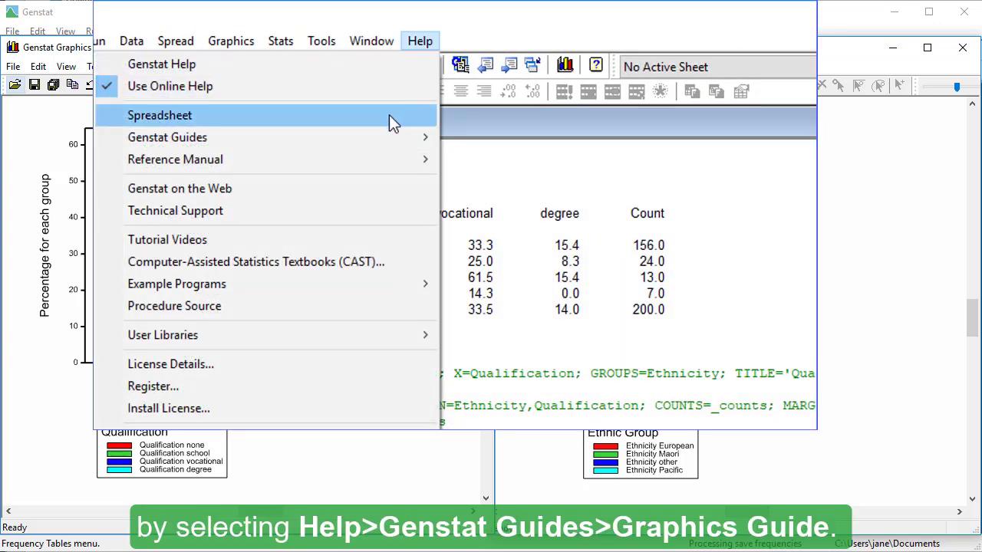
pyautogui.moveTo(378, 143)
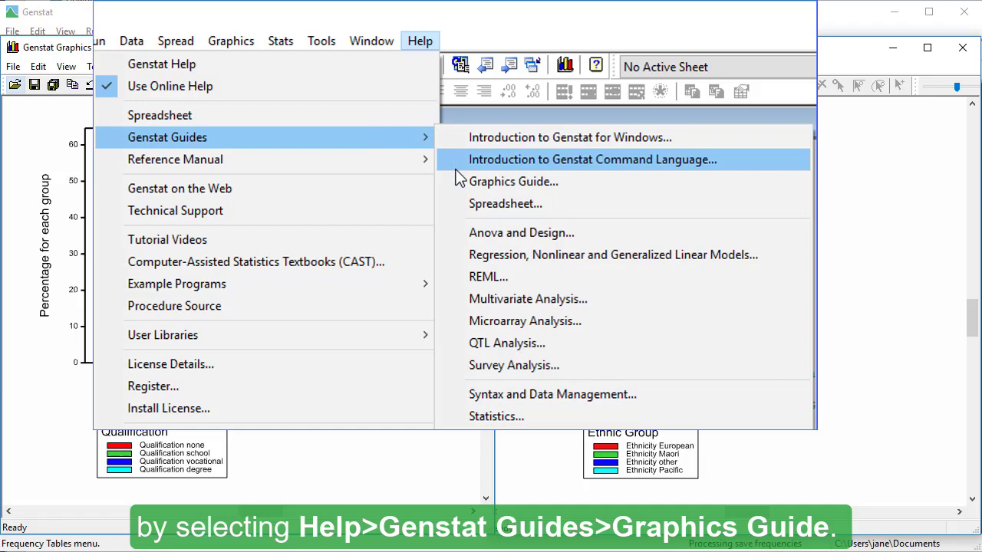